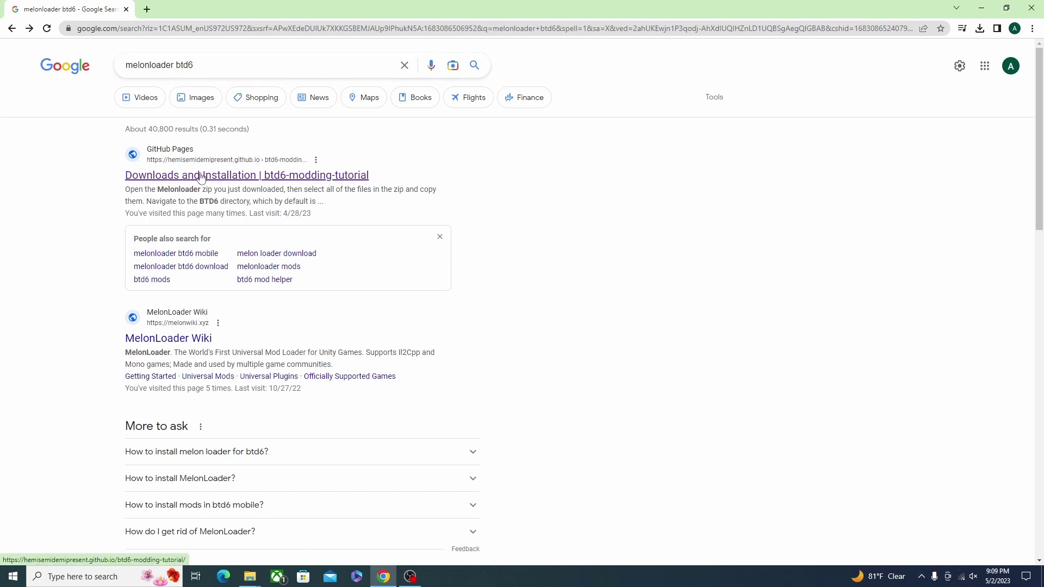
Step: Open the btd6-modding-tutorial page from the search results and download the mod helper and MelonLoader
left_click(169, 175)
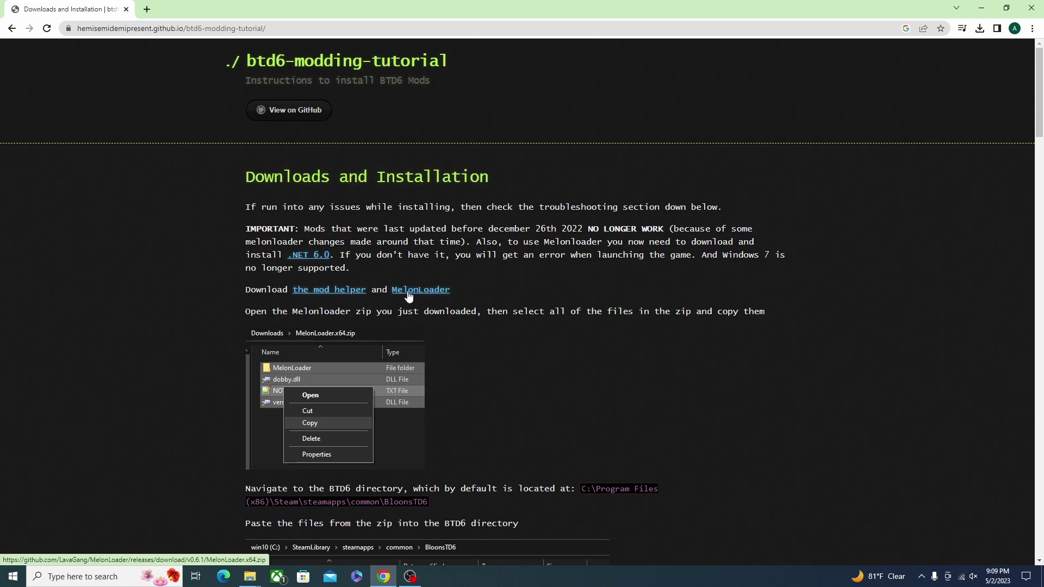
left_click(979, 32)
left_click(943, 113)
mouse_move(952, 72)
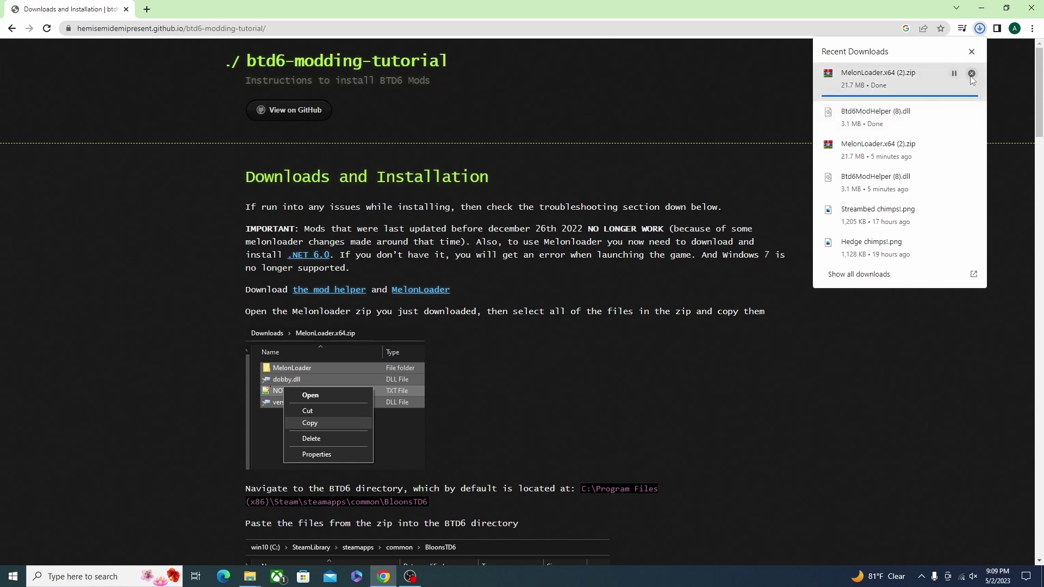
left_click(735, 126)
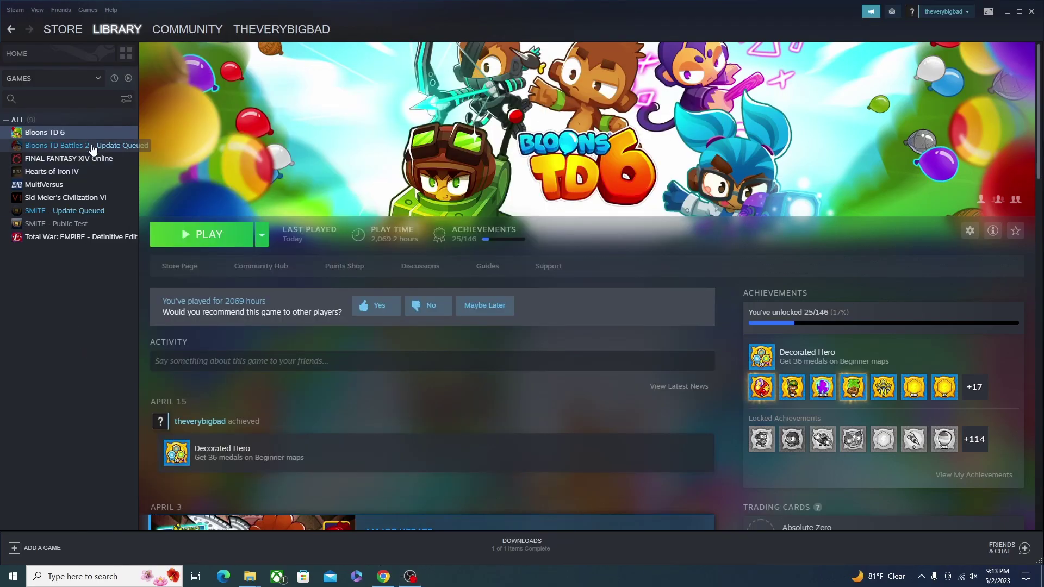
Step: Switch to the Steam library and open the local files folder of Bloons TD 6
right_click(85, 131)
mouse_move(122, 182)
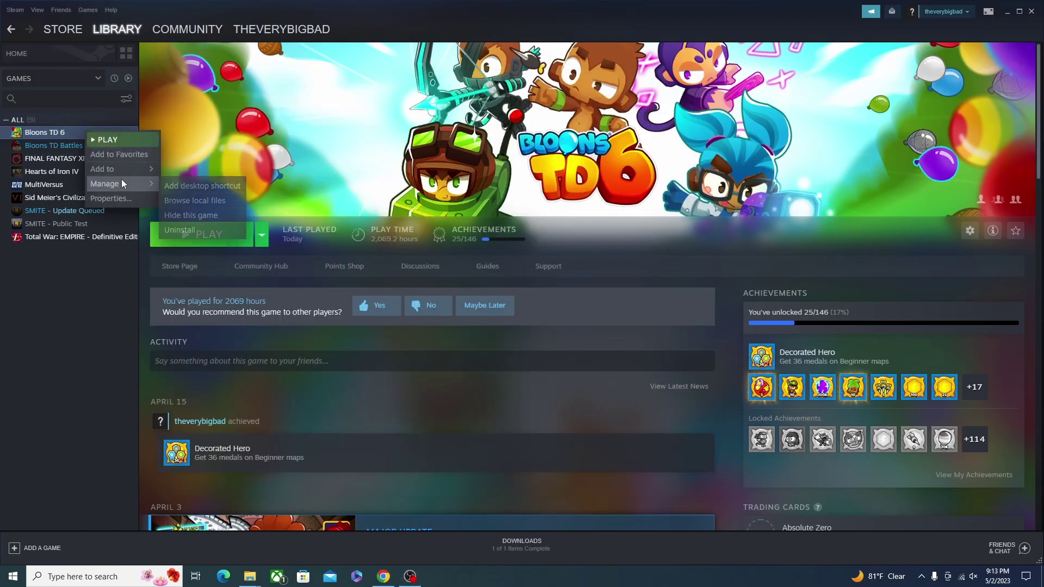
left_click(184, 202)
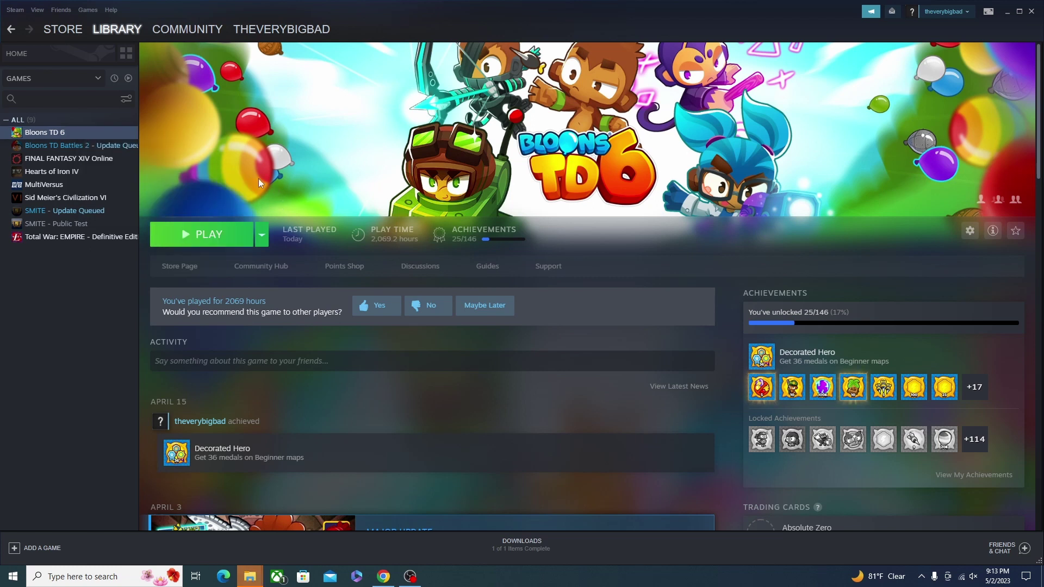
mouse_move(247, 581)
left_click(307, 527)
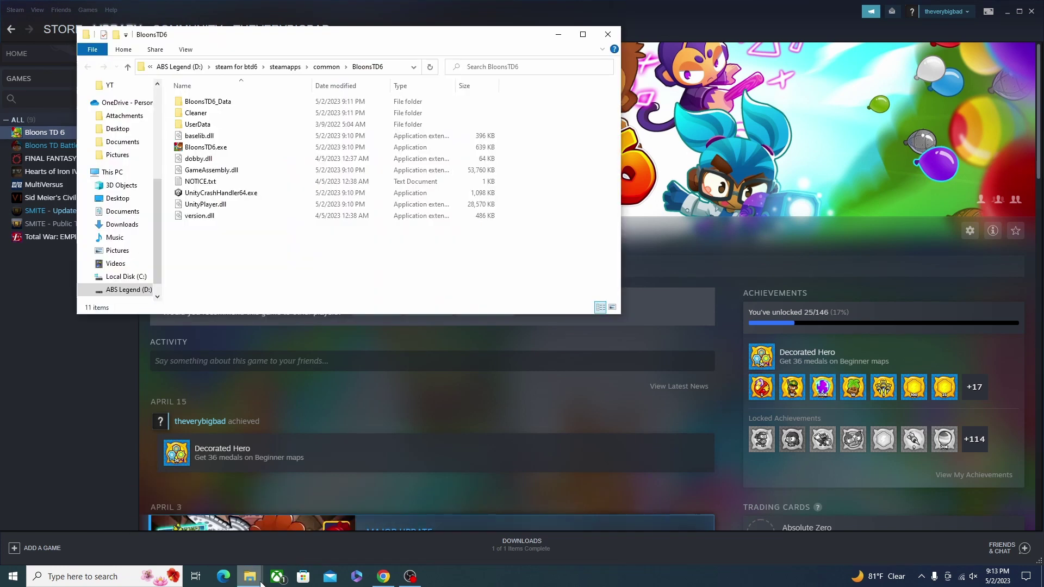
Step: Open MelonLoader.x64 (2).zip from the downloadss folder and move all its contents into the BloonsTD6 folder, replacing existing files
left_click(190, 527)
double_click(225, 297)
left_click_drag(406, 309, 352, 239)
left_click(524, 303)
left_click_drag(455, 147, 565, 243)
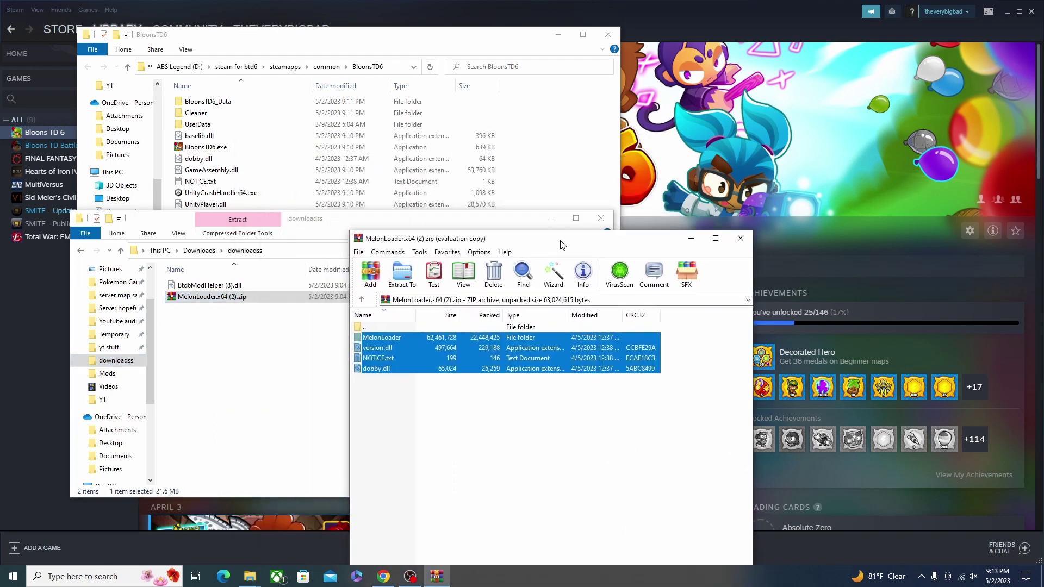
left_click_drag(335, 224, 315, 269)
left_click(442, 349)
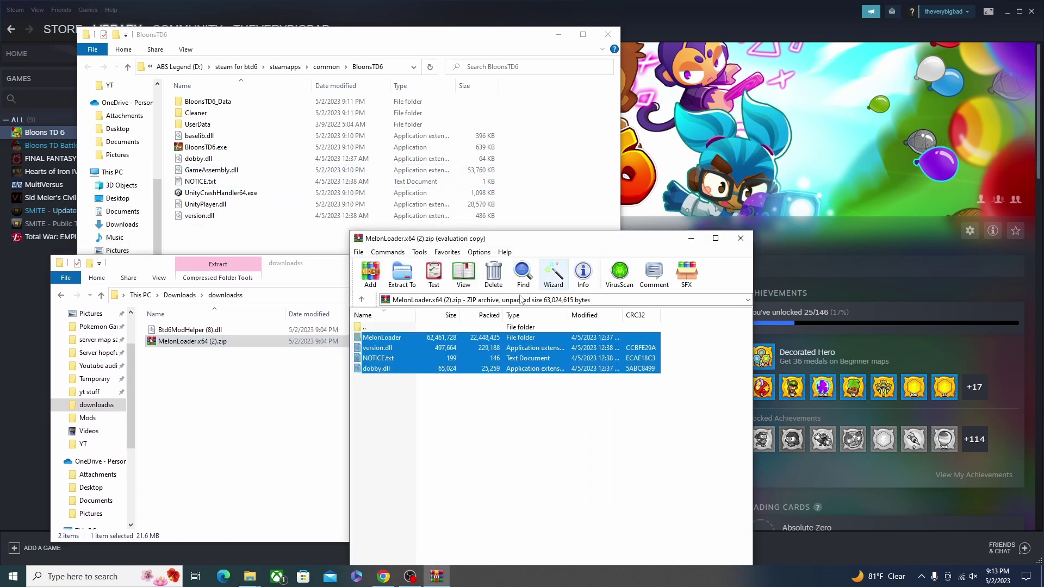
left_click_drag(235, 245, 236, 247)
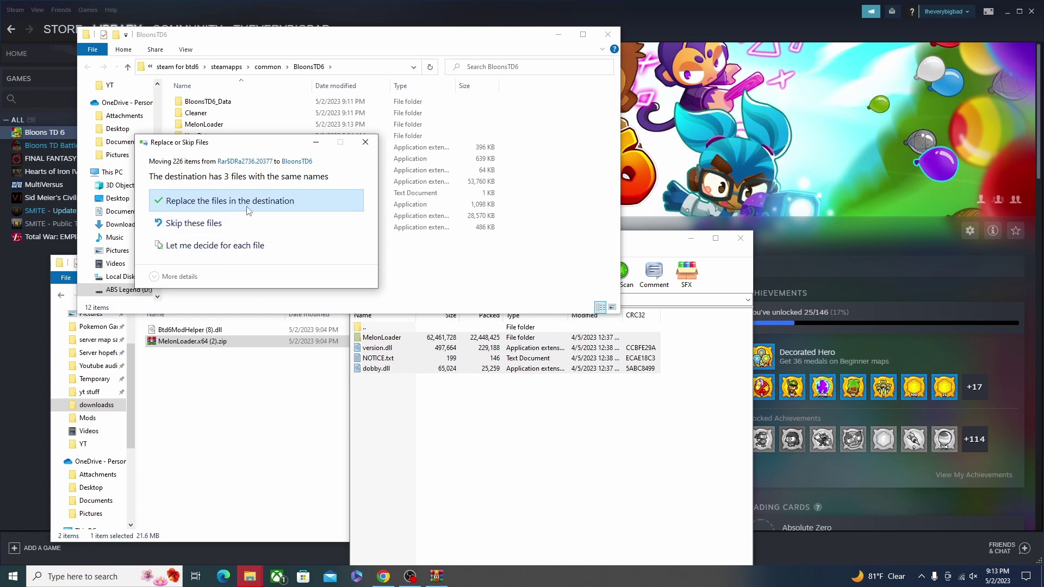
left_click(247, 202)
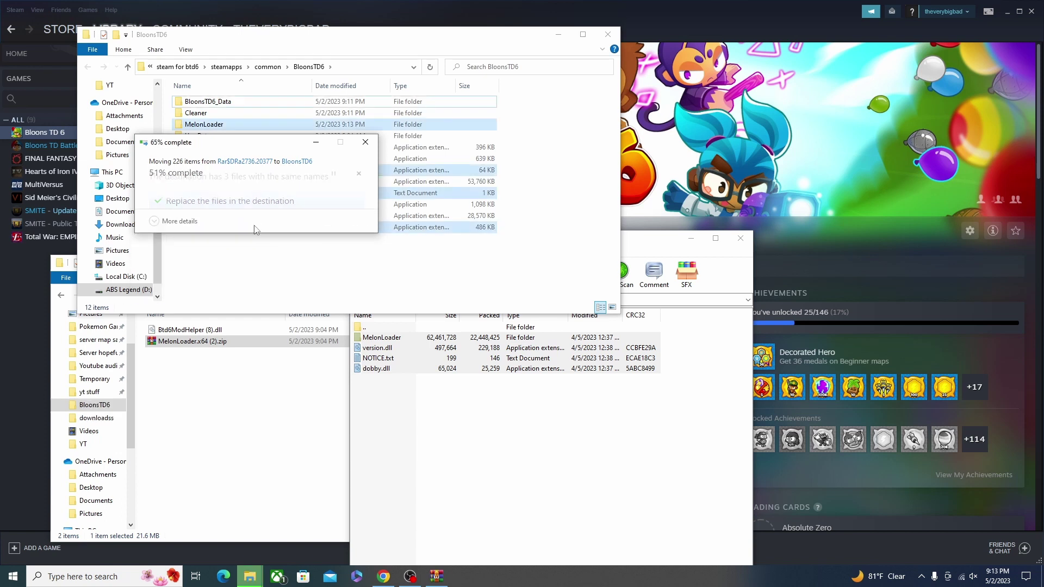
left_click(471, 280)
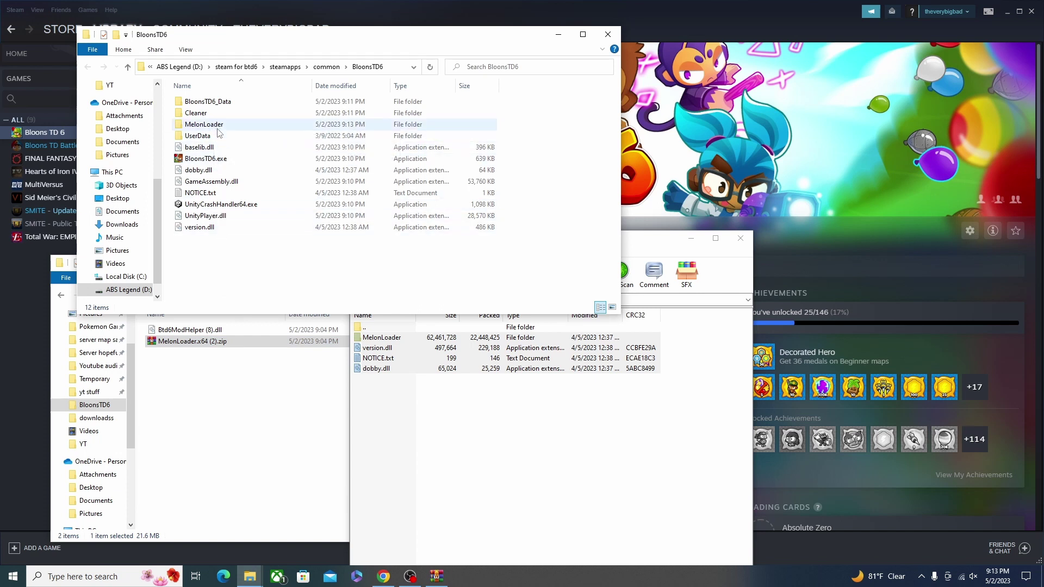
Step: Launch BloonsTD6.exe once, accept the modded client notice and quit the game
double_click(211, 162)
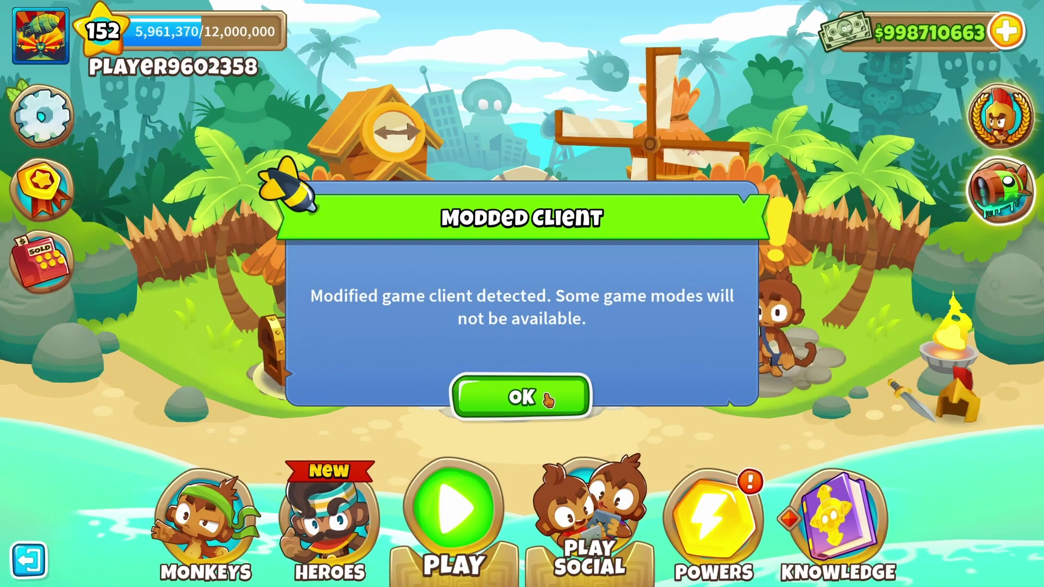
left_click(486, 396)
key("Escape")
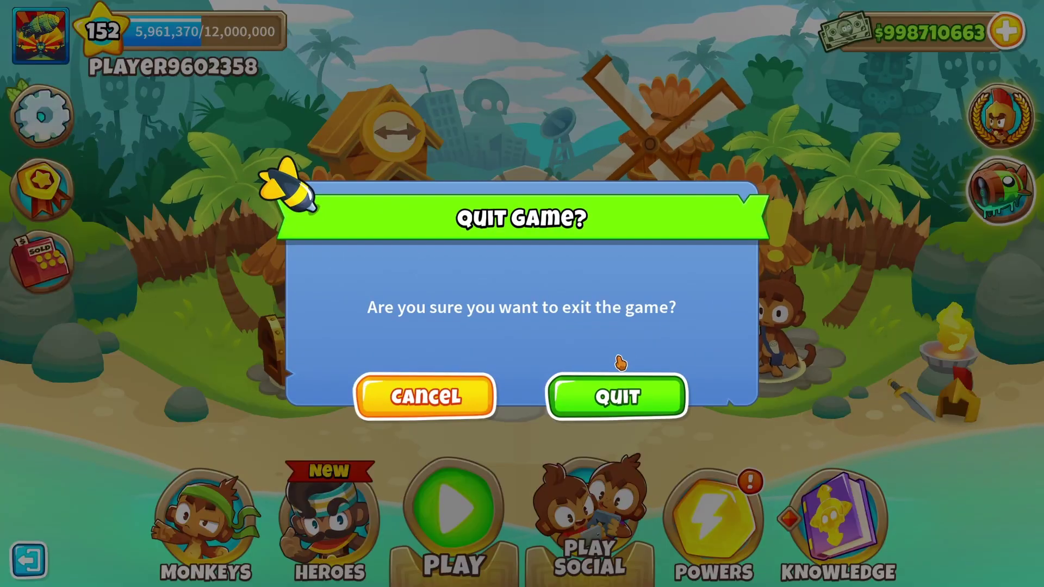
left_click(618, 385)
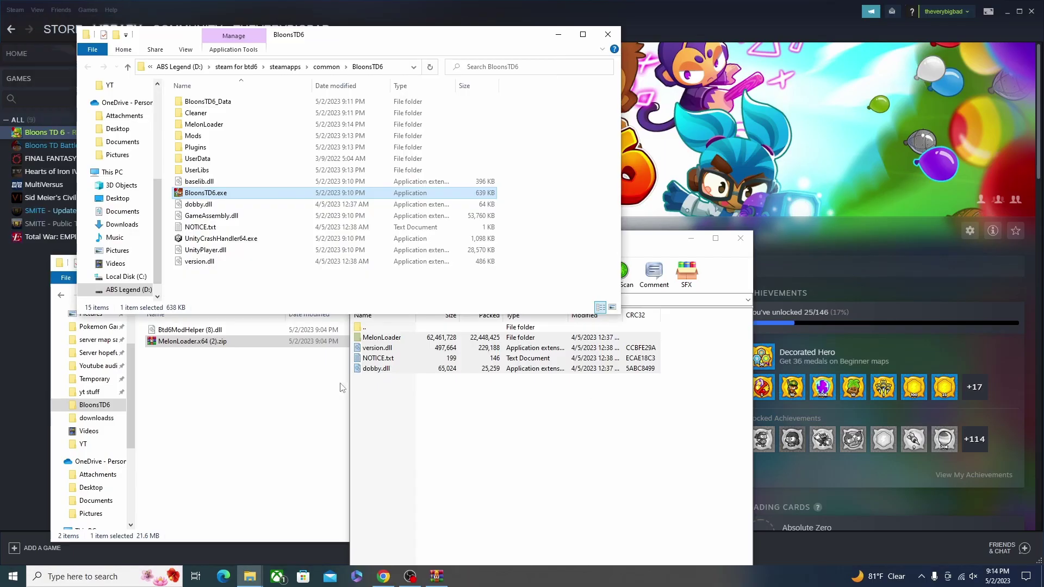
Step: Place Btd6ModHelper (8).dll in the Mods folder inside BloonsTD6 and return to the game folder
left_click(415, 406)
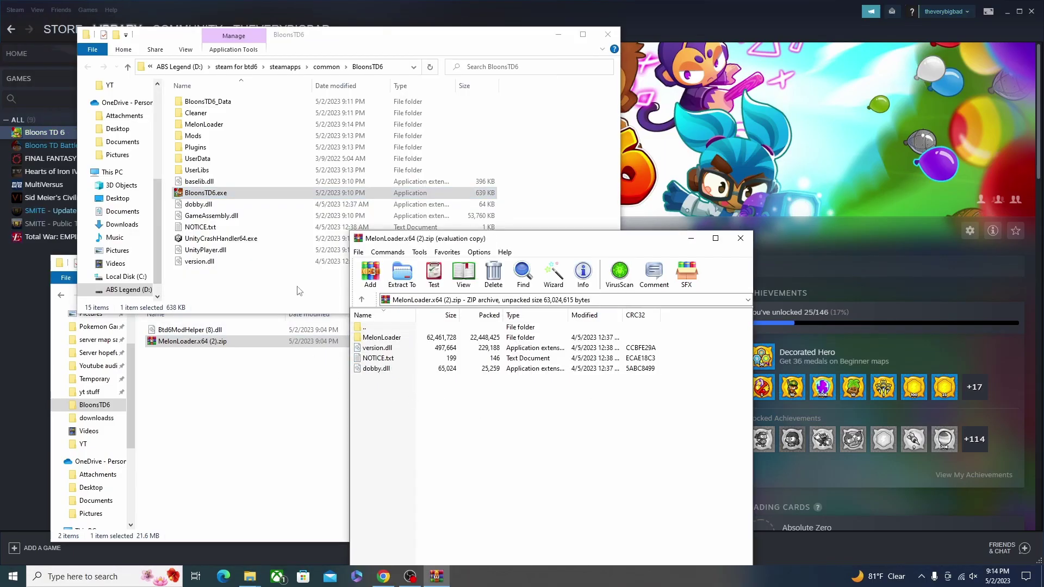
double_click(233, 140)
left_click_drag(223, 330, 255, 196)
left_click(88, 67)
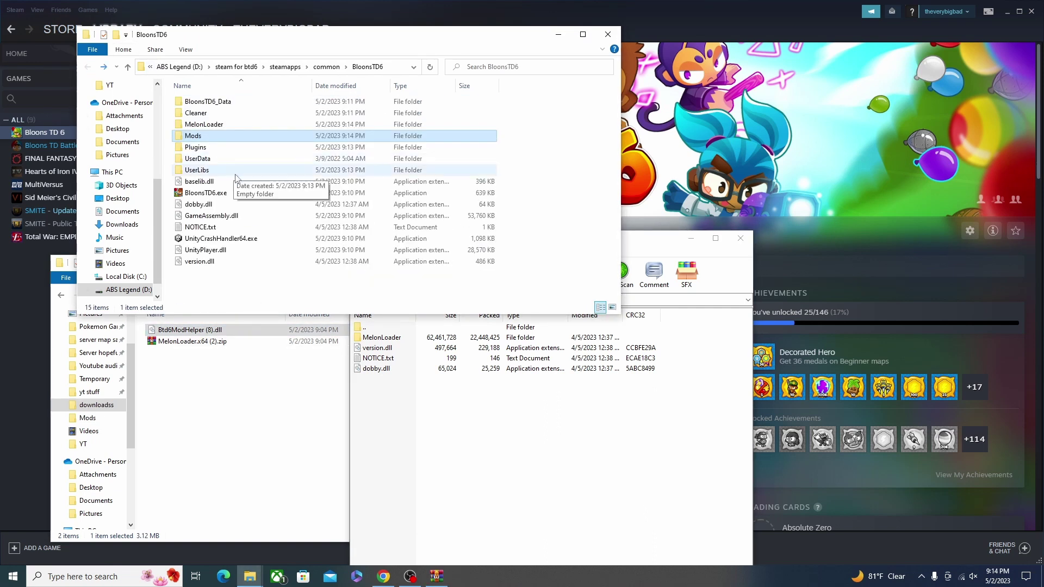
Step: Launch BloonsTD6.exe again and open the mod browser from the game's mods screen
double_click(229, 193)
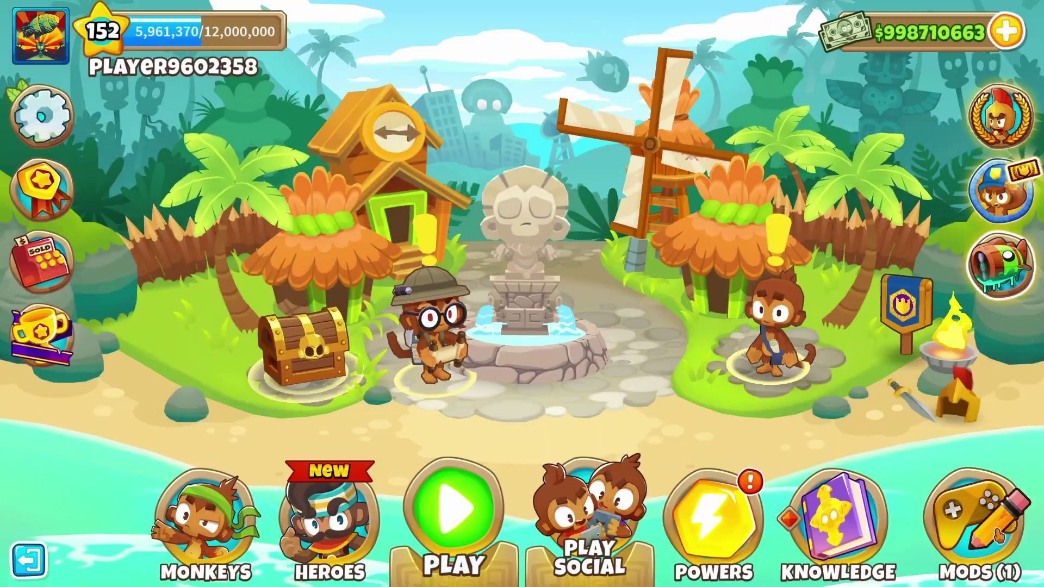
left_click(999, 533)
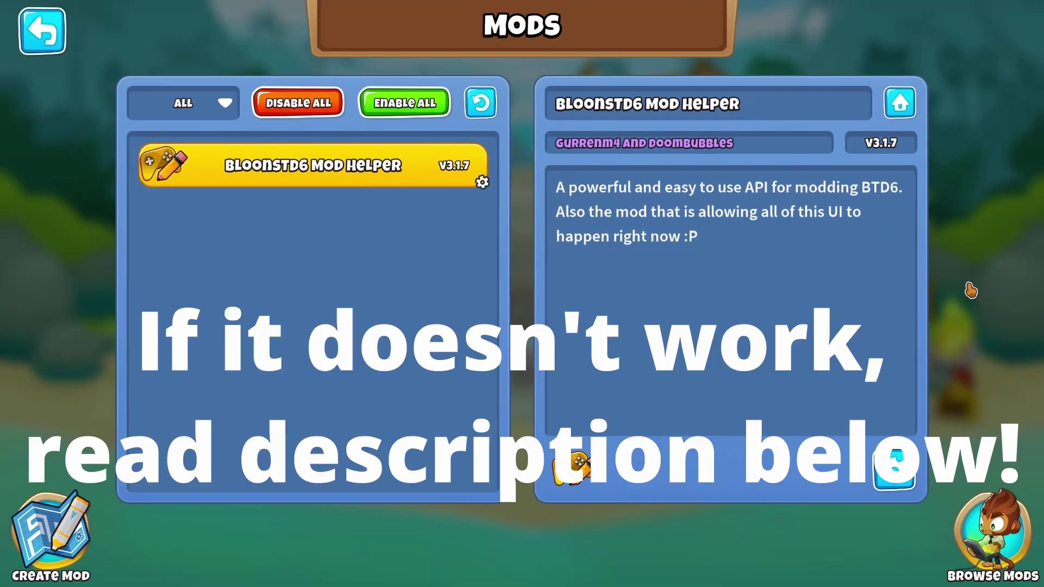
left_click(984, 511)
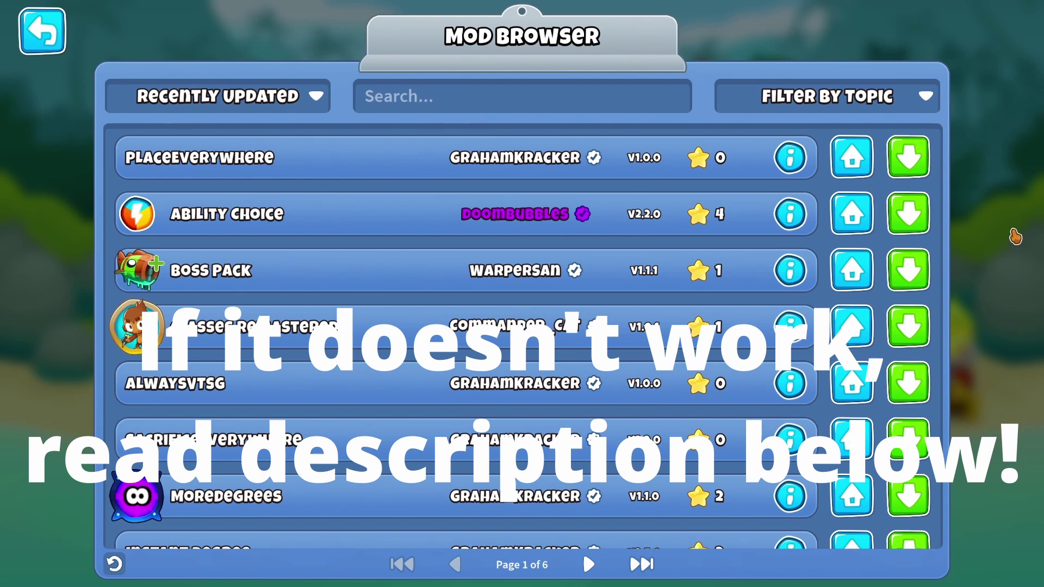
Step: Download the Ultimate Crosspathing v1.4.0 mod from the mod browser
scroll(795, 415, "down", 5)
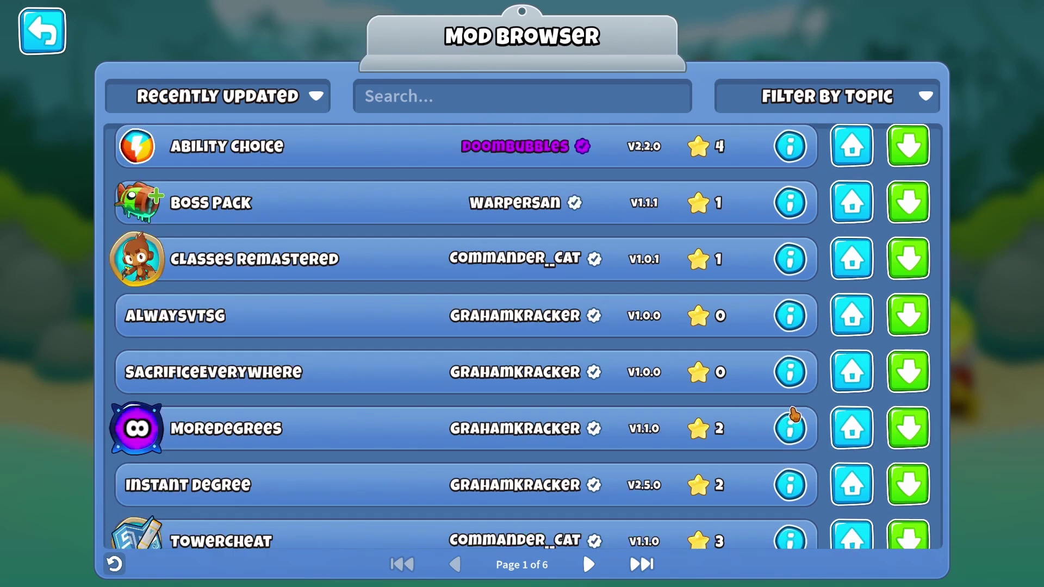
scroll(795, 414, "down", 2)
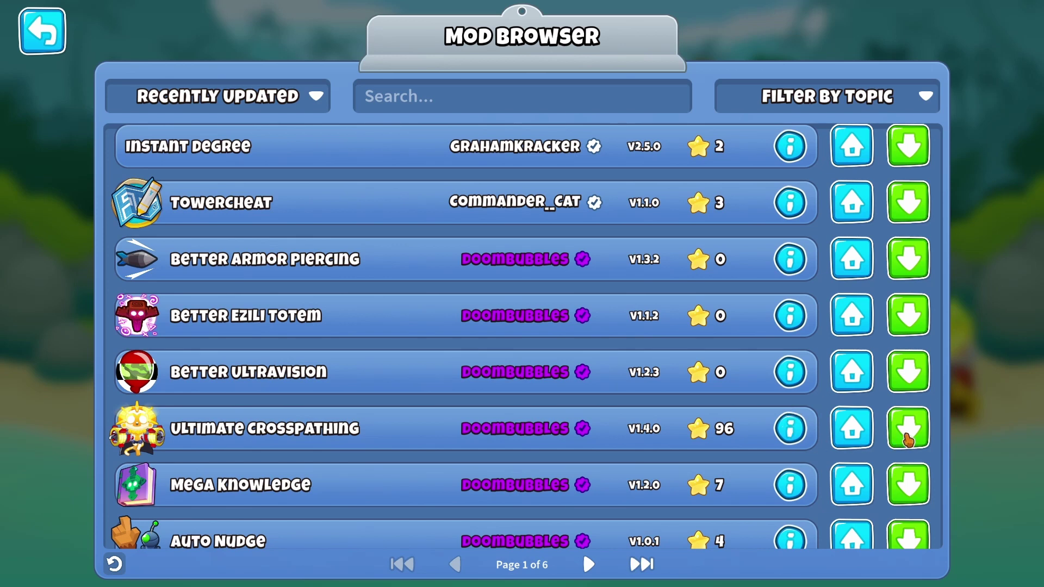
left_click(911, 437)
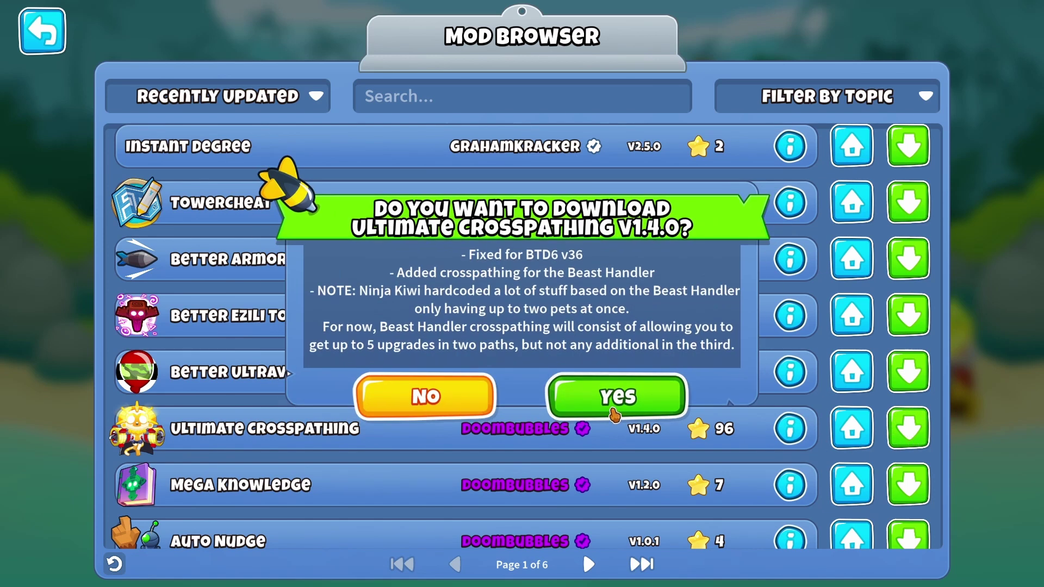
left_click(613, 411)
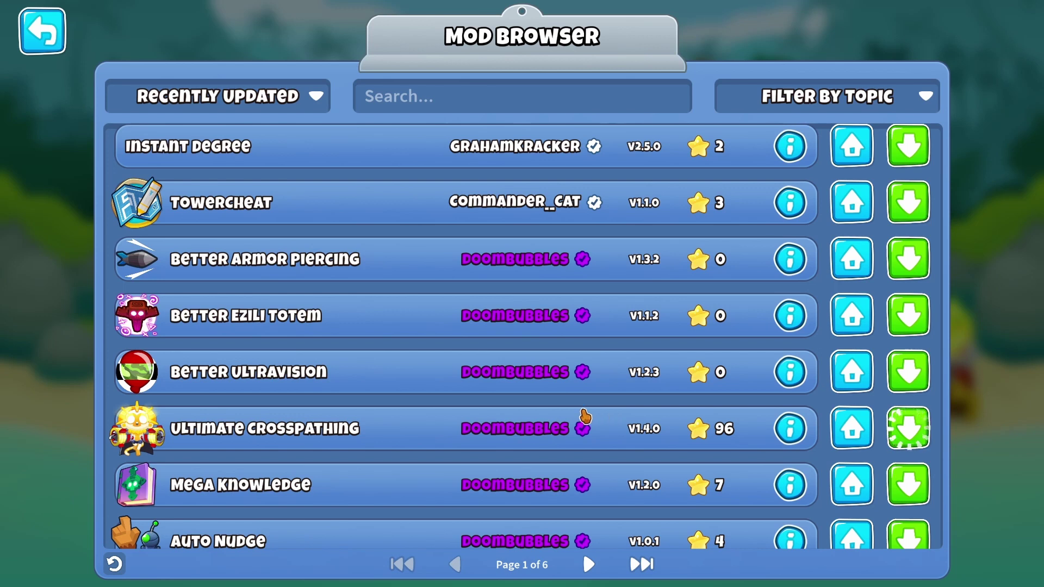
scroll(660, 435, "up", 2)
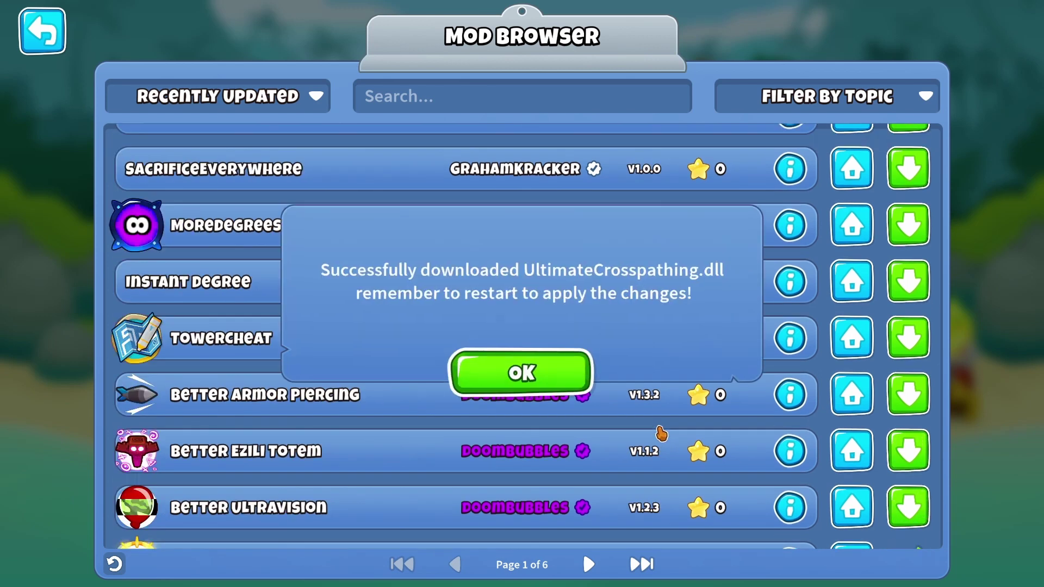
left_click(545, 384)
Step: Download the Temple Base v1.1.1 mod from page 2 of the mod browser
scroll(544, 394, "down", 3)
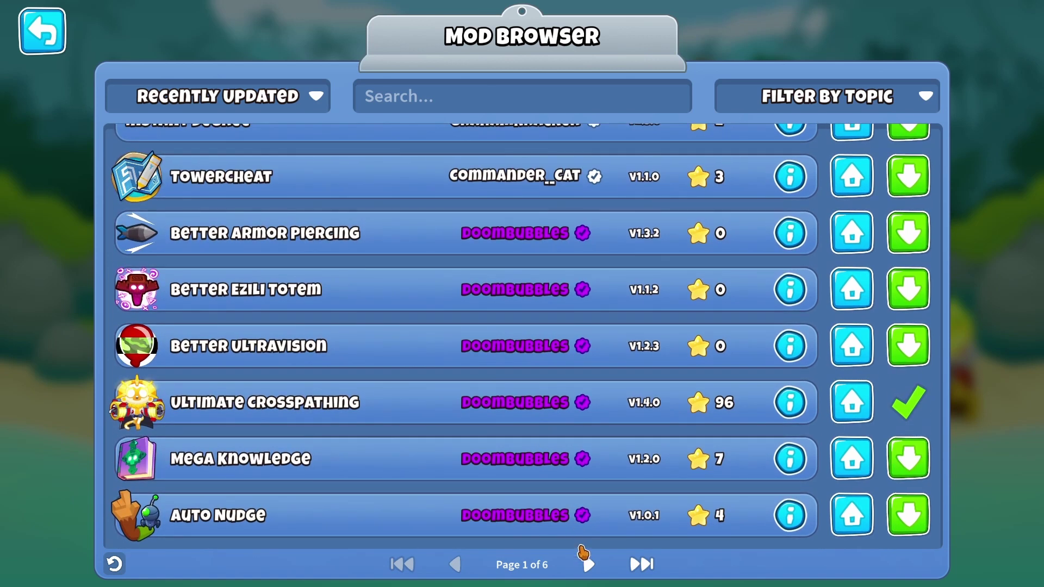
left_click(585, 560)
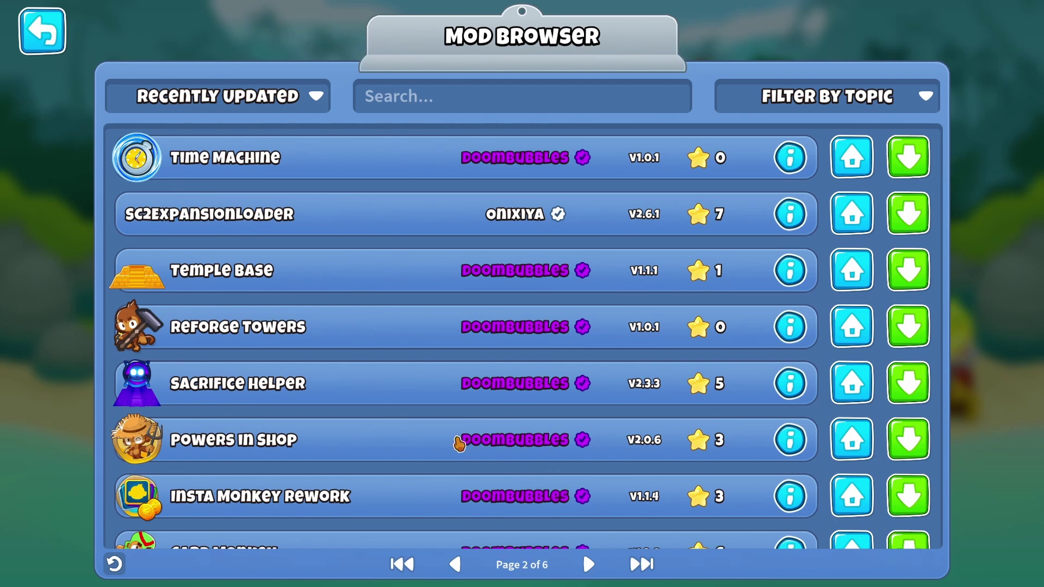
scroll(363, 414, "down", 5)
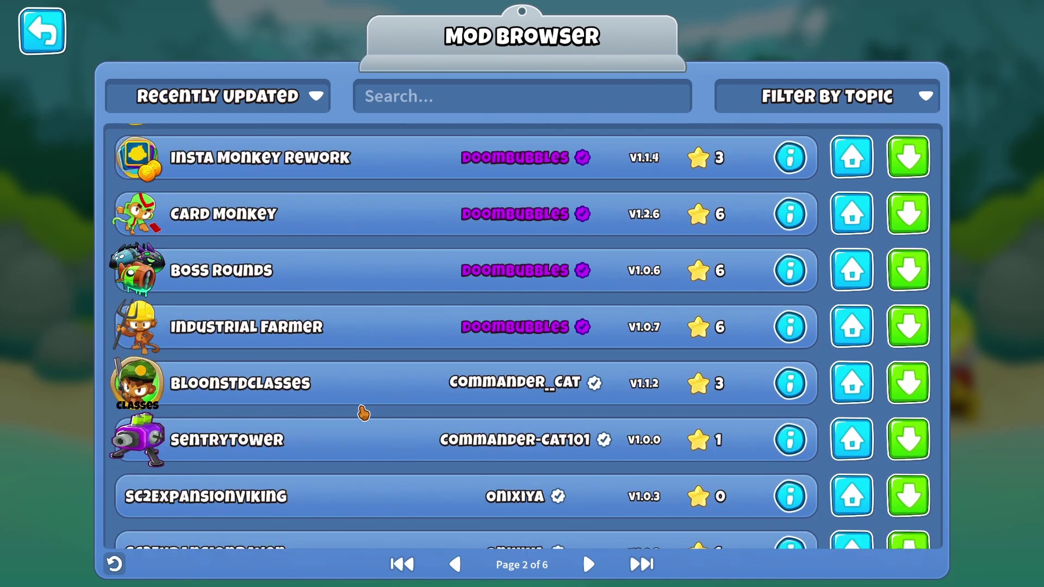
scroll(387, 433, "up", 5)
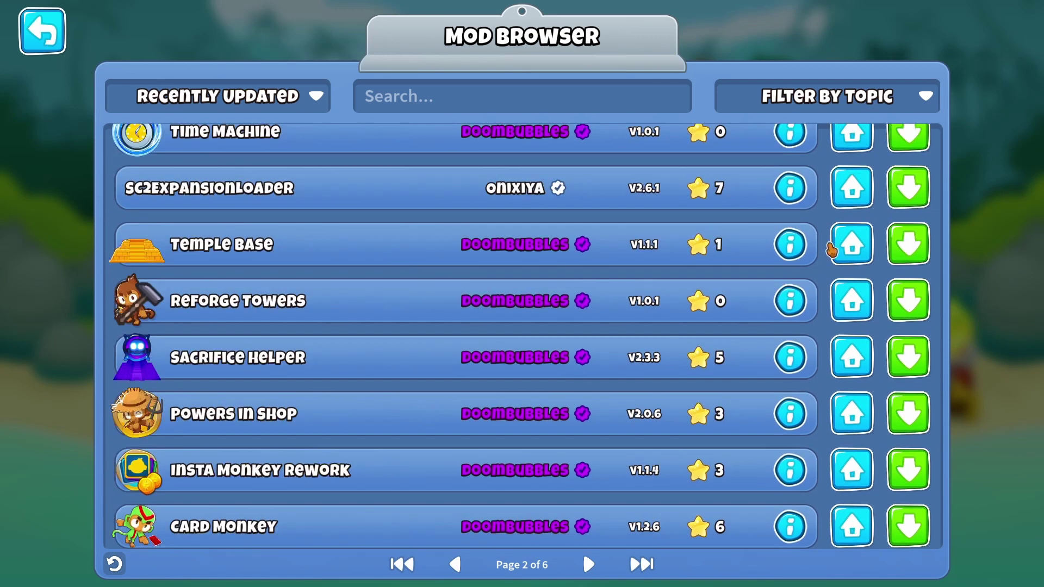
left_click(911, 265)
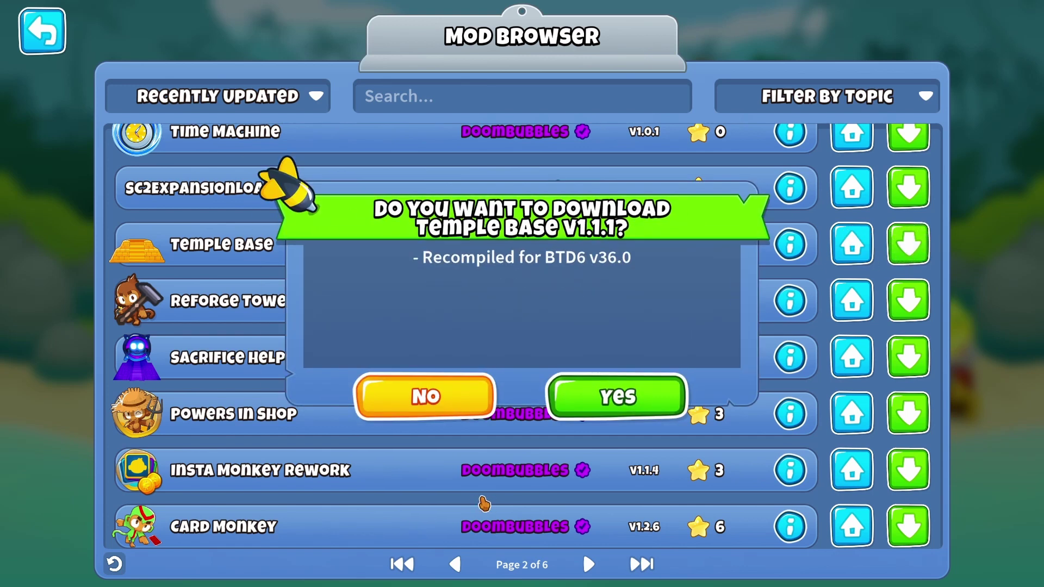
left_click(619, 396)
key("Return")
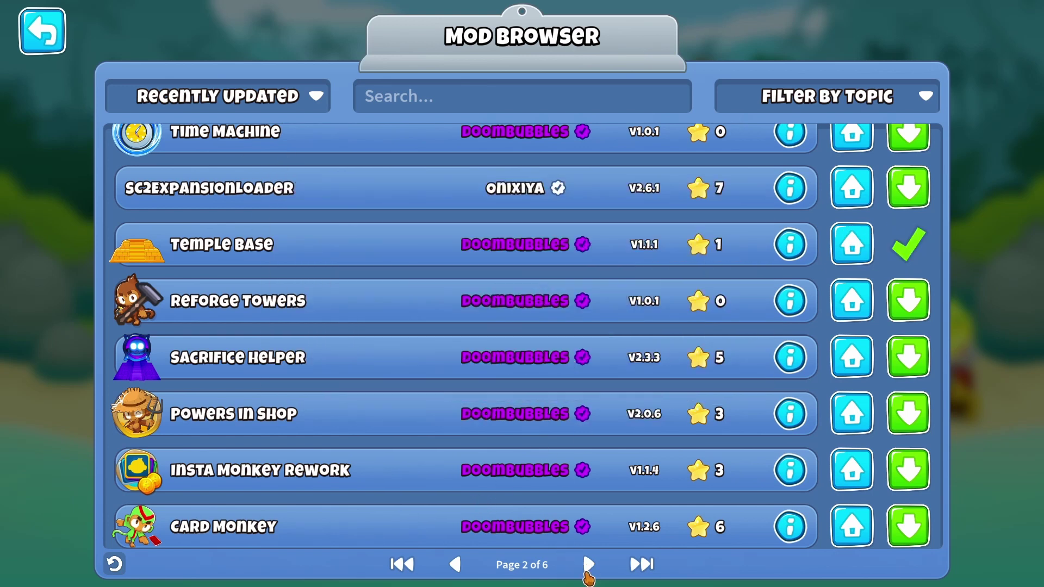
Step: Download the Unlimited 5th Tiers + mod from page 3 of the mod browser
left_click(588, 564)
scroll(459, 418, "down", 4)
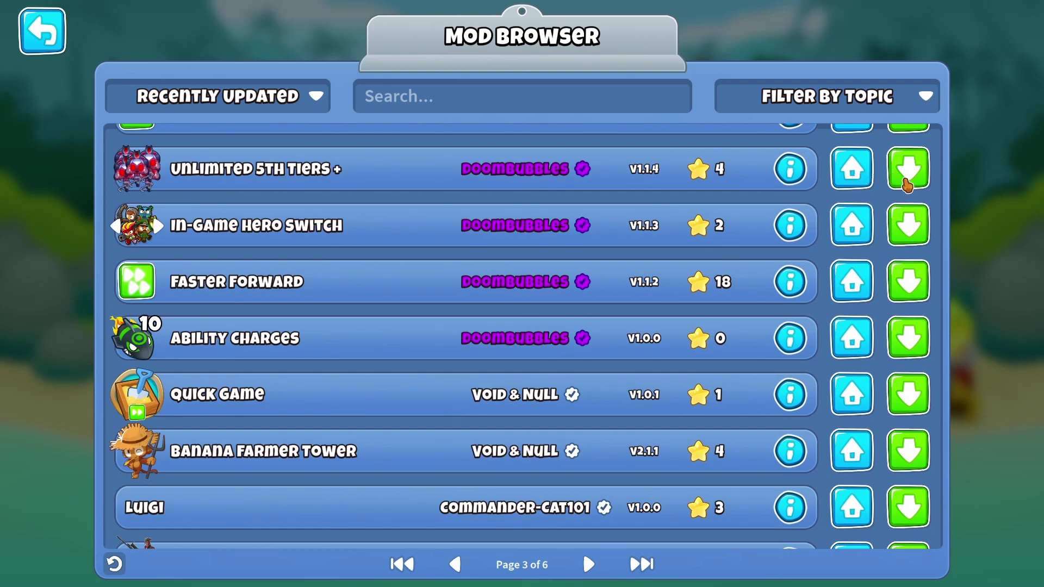
left_click(908, 172)
left_click(617, 396)
left_click(523, 370)
Step: Leave the mod browser and restart Bloons TD 6 to load the downloaded mods
left_click(39, 41)
left_click(1010, 50)
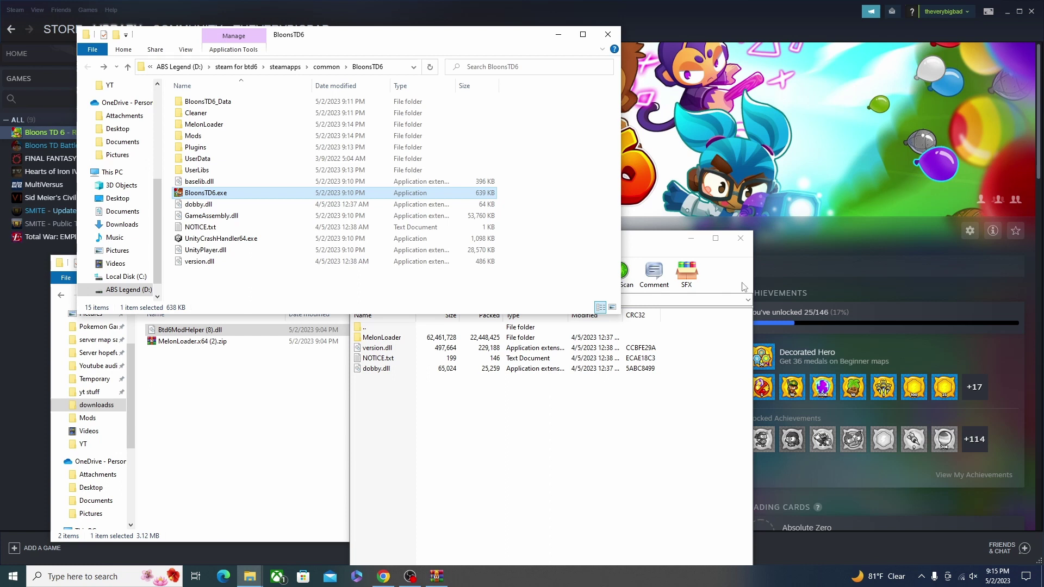
key("Return")
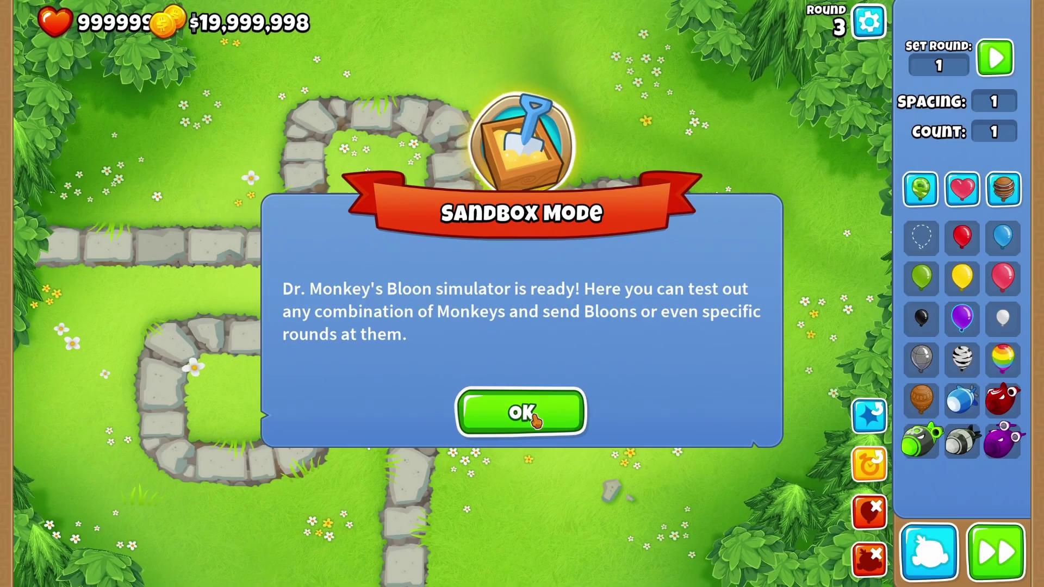
Step: Dismiss the Sandbox Mode introduction and place a Dart Monkey beside the upper track crossing
left_click(533, 422)
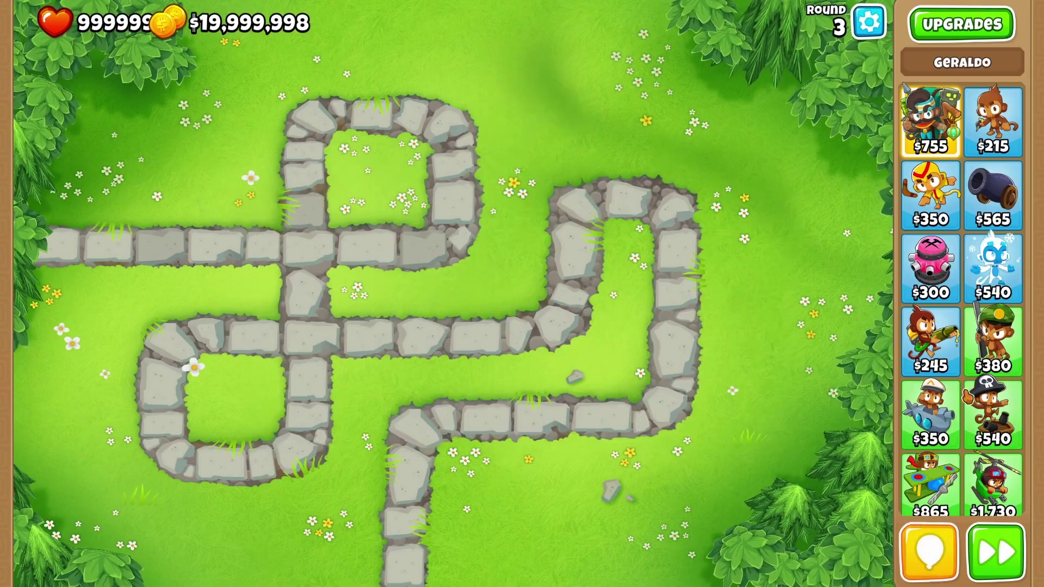
key("q")
left_click(340, 278)
Step: Upgrade the Dart Monkey's first two paths fully to Ultra-Juggernaut and Plasma Monkey Fan Club
key("comma")
key("comma")
key("comma")
key("comma")
key("comma")
key("period")
key("period")
key("period")
key("period")
key("period")
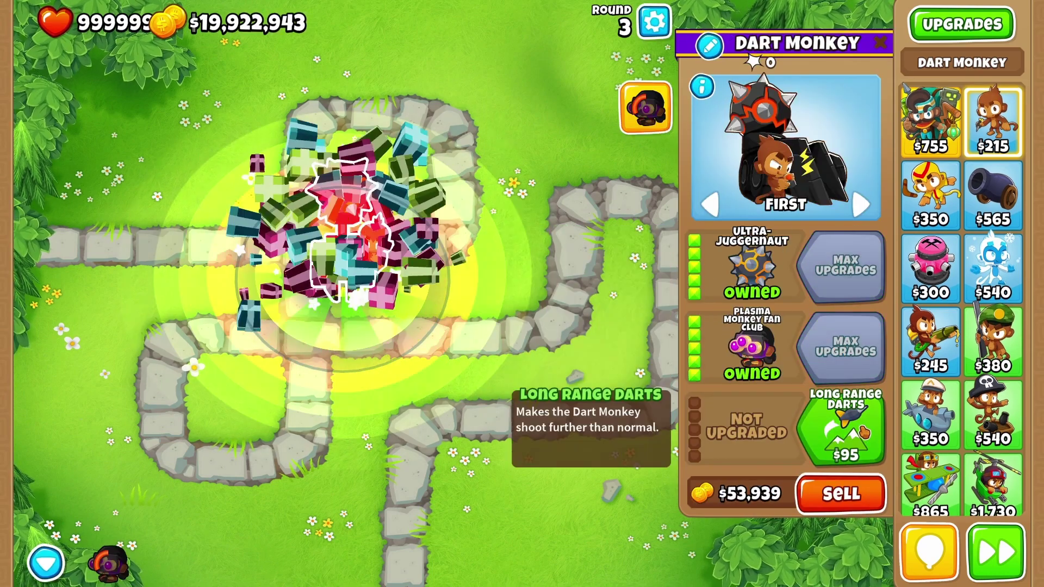
Step: Upgrade the Dart Monkey's third path fully, starting from Long Range Darts
key("slash")
key("slash")
key("slash")
key("slash")
key("slash")
Step: Place a second Dart Monkey on the grass directly beside the first one, inside the upper track loop
left_click(993, 122)
left_click(416, 266)
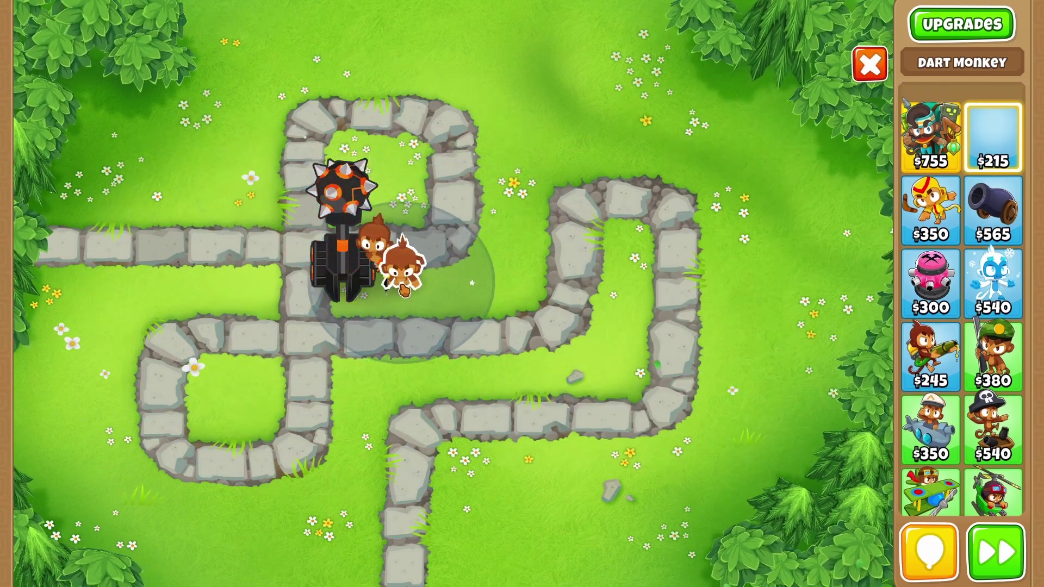
left_click(416, 266)
Step: Upgrade all three paths of the second Dart Monkey to the maximum tier and deselect it
left_click(838, 261)
key("comma")
key("comma")
key("comma")
key("comma")
key("period")
key("period")
key("period")
key("period")
key("period")
key("slash")
key("slash")
key("slash")
key("slash")
key("slash")
key("Escape")
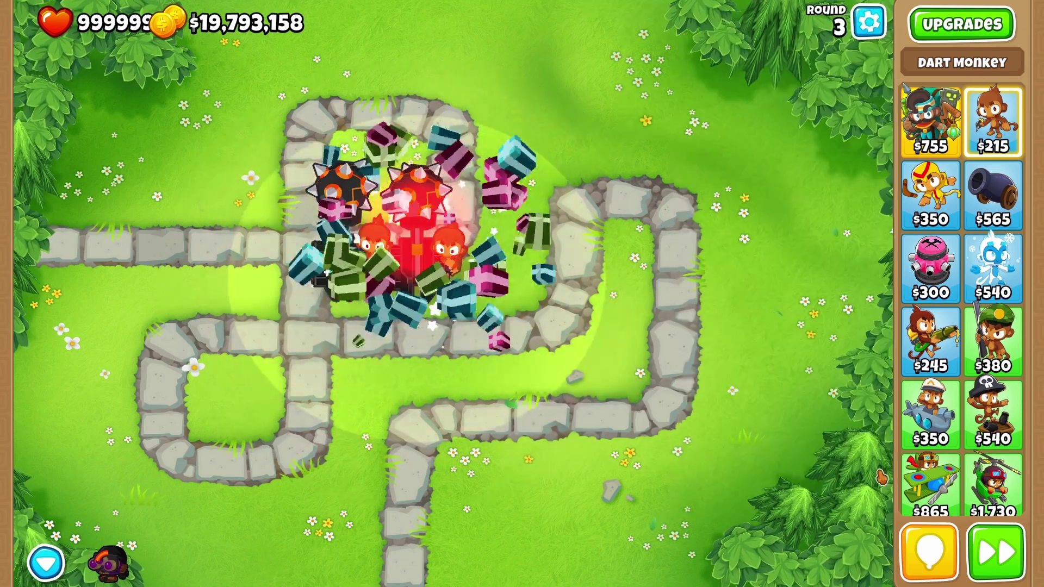
Step: Open the sandbox bloon selection and send bloons against the upgraded Dart Monkeys
left_click(929, 552)
left_click(995, 359)
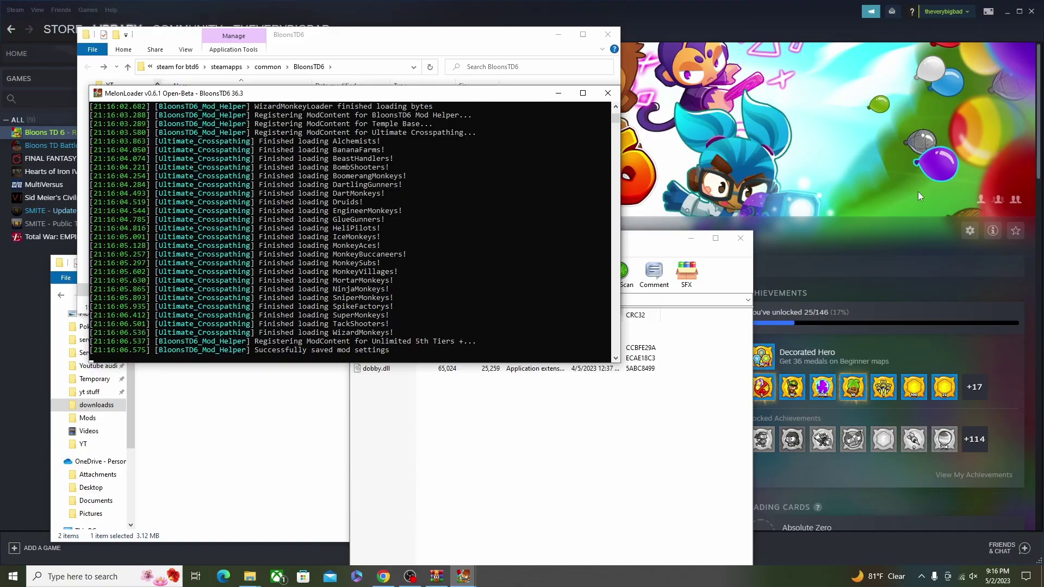
Step: Leave the game and switch to the BTD6 modding tutorial page in Chrome
key("alt+Tab")
mouse_move(410, 579)
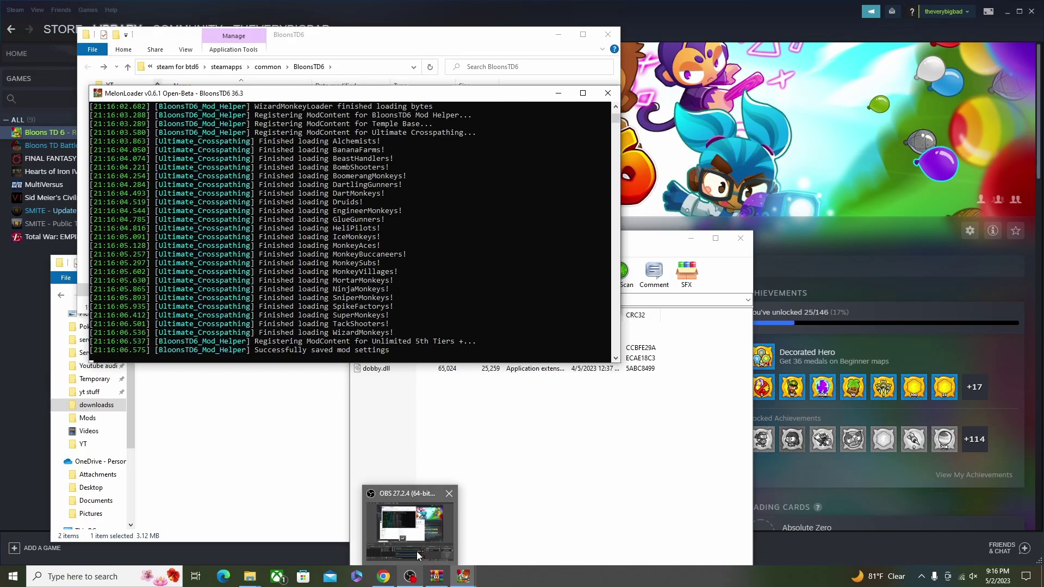
mouse_move(416, 551)
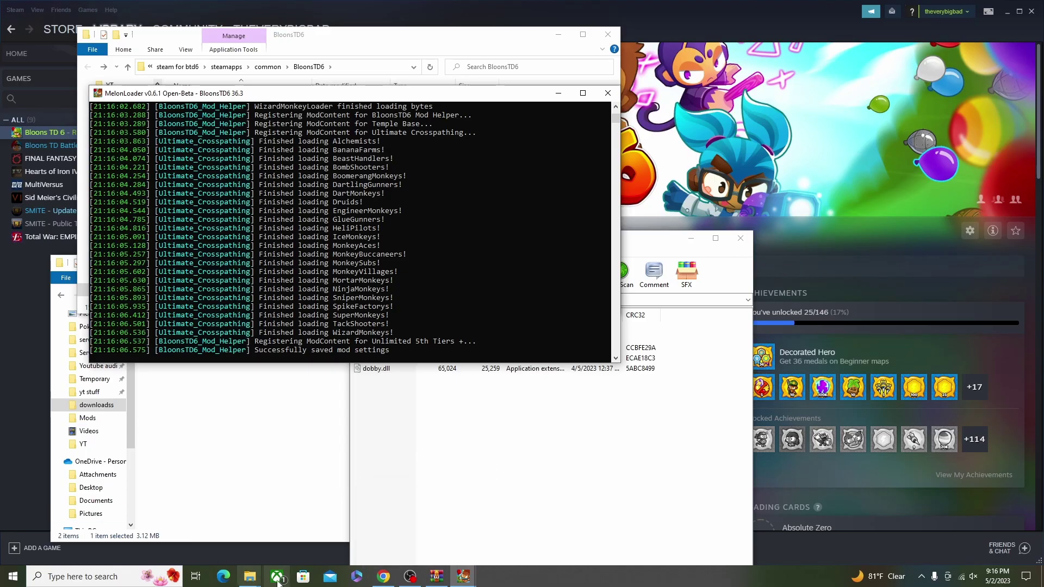
left_click(384, 578)
Step: Read the tutorial's sections on copying the MelonLoader files, .NET 6.0, the Mods folder, uninstalling MelonLoader, common mods and obtaining mods
scroll(526, 401, "down", 4)
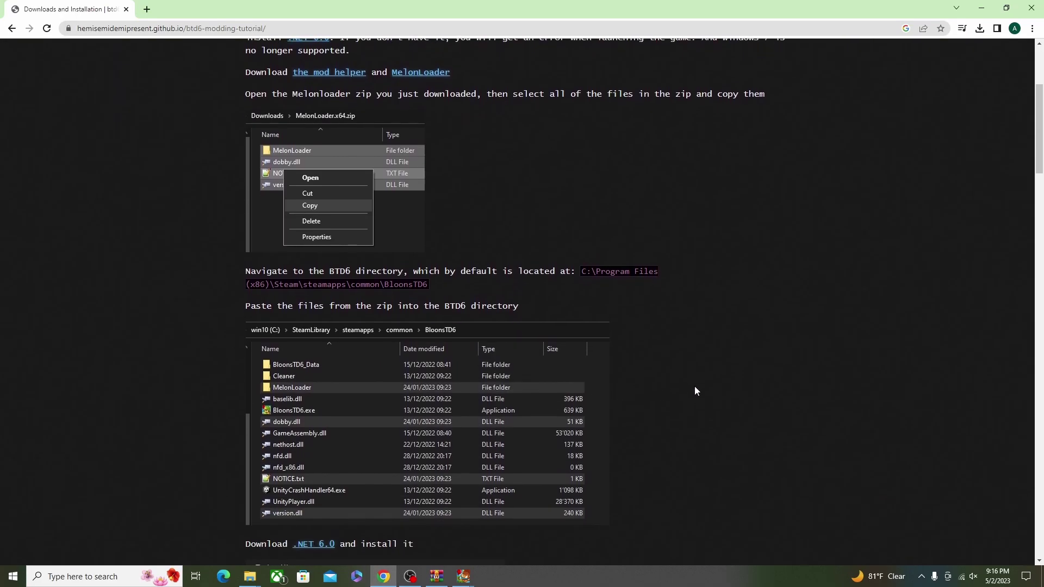
scroll(703, 378, "down", 4)
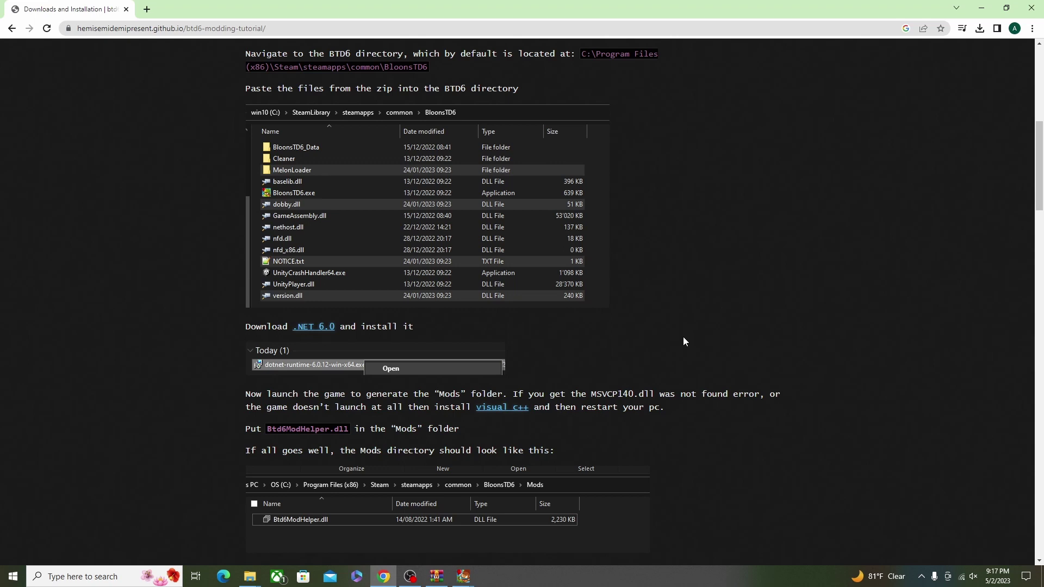
scroll(684, 337, "down", 1)
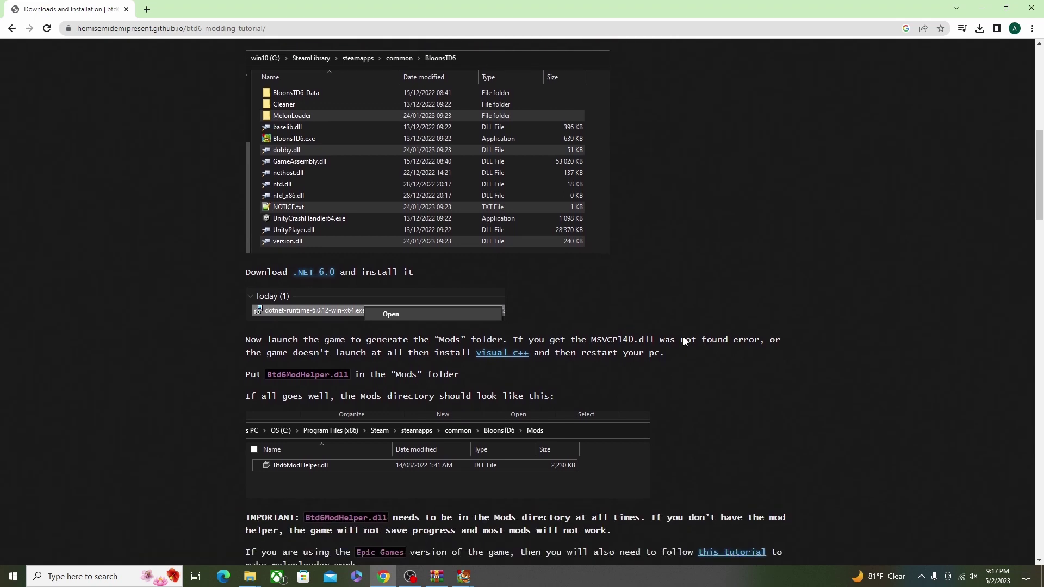
scroll(684, 337, "down", 2)
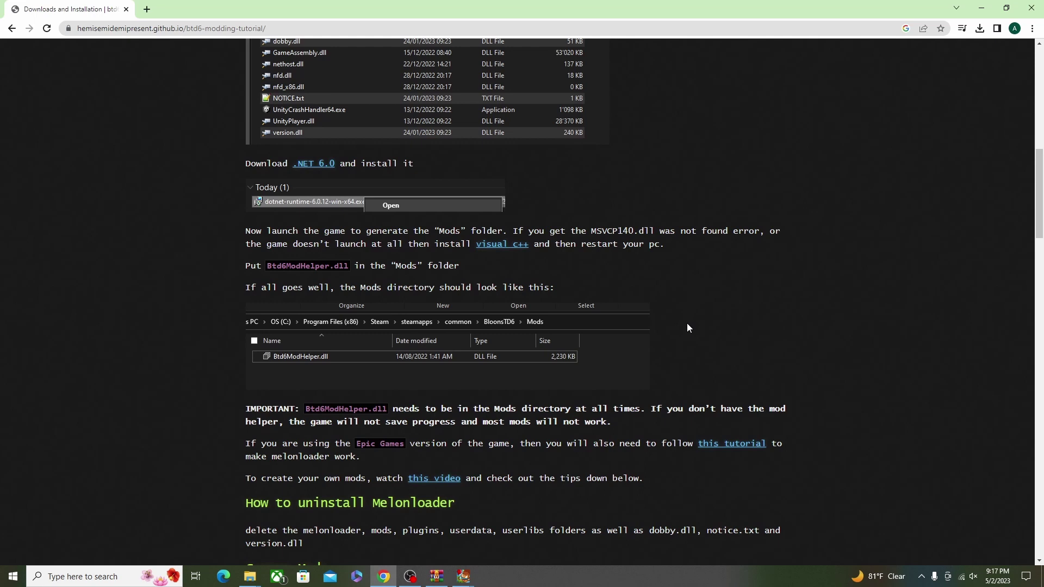
scroll(687, 322, "down", 1)
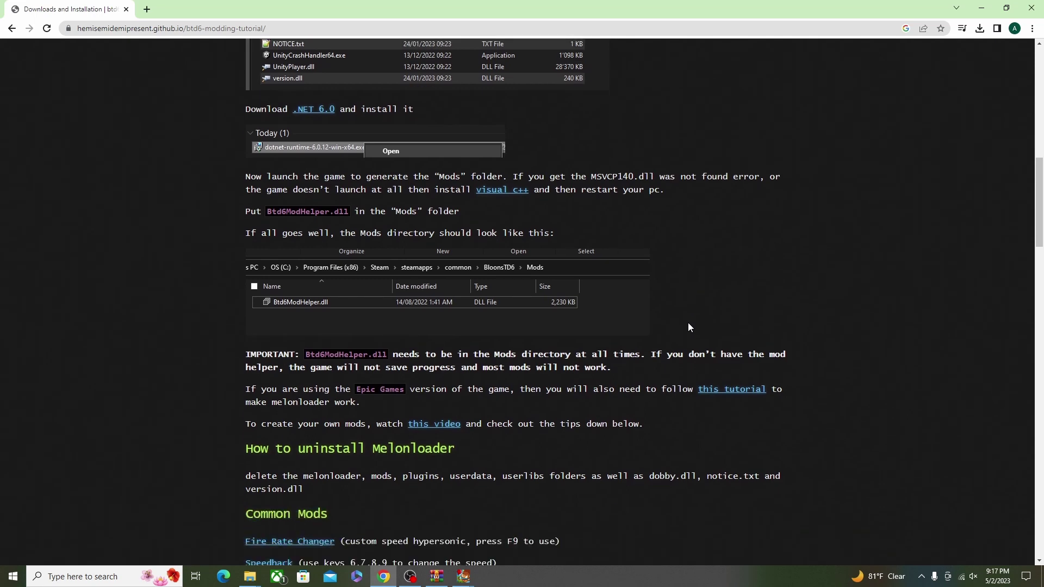
scroll(742, 310, "down", 1)
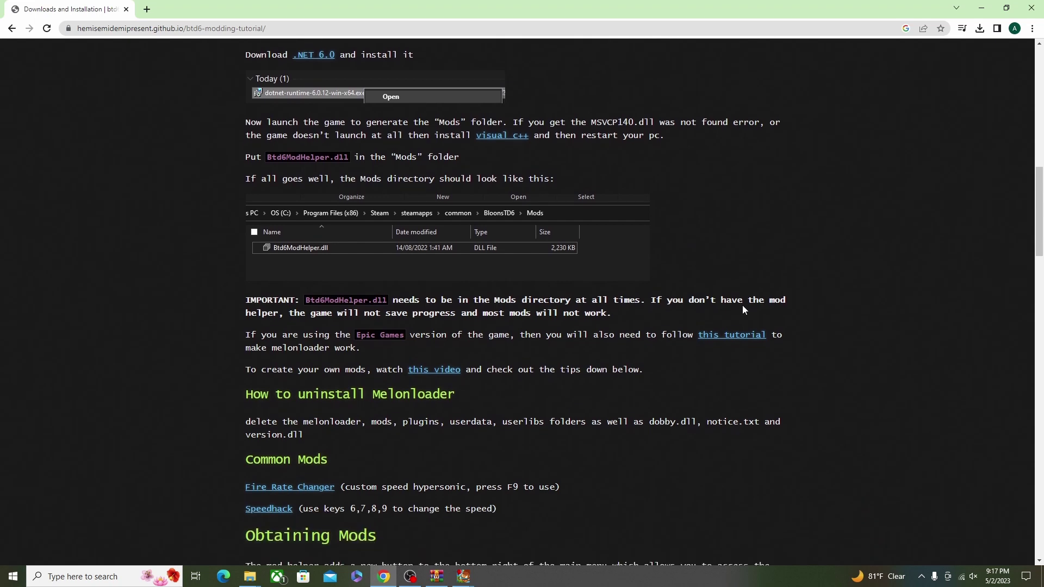
scroll(743, 309, "down", 2)
scroll(743, 310, "down", 2)
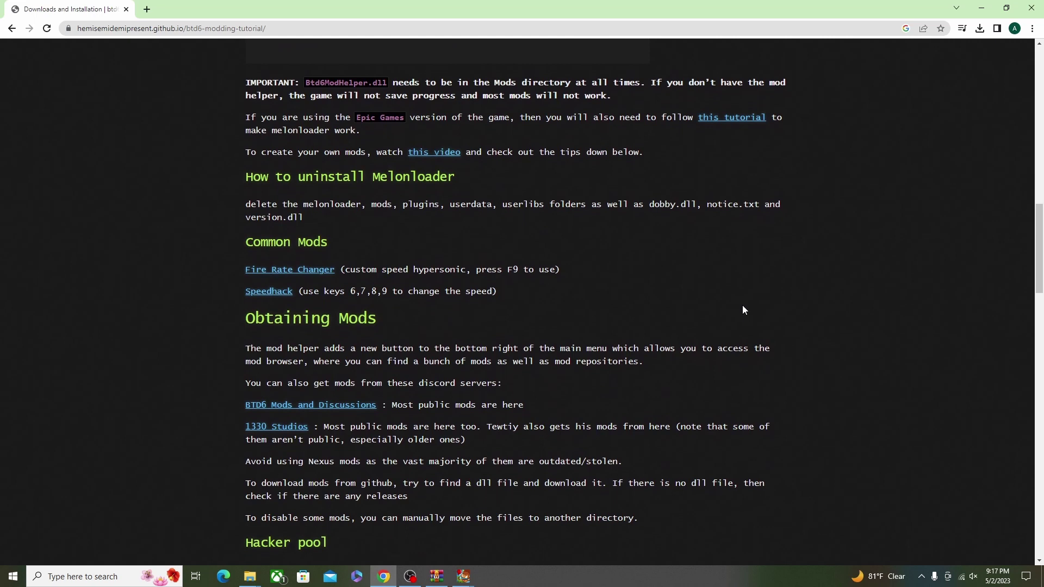
scroll(744, 310, "down", 2)
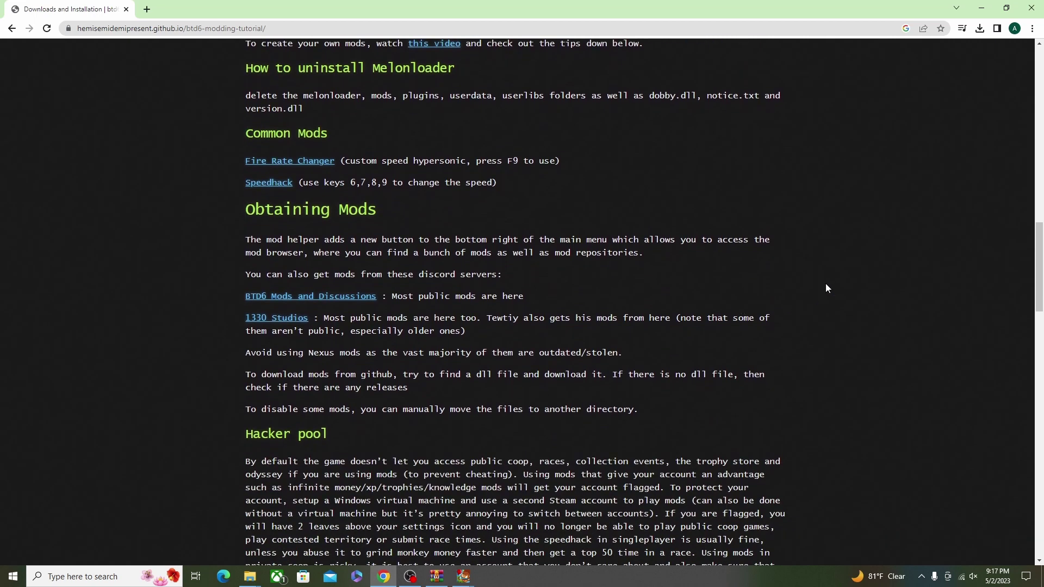